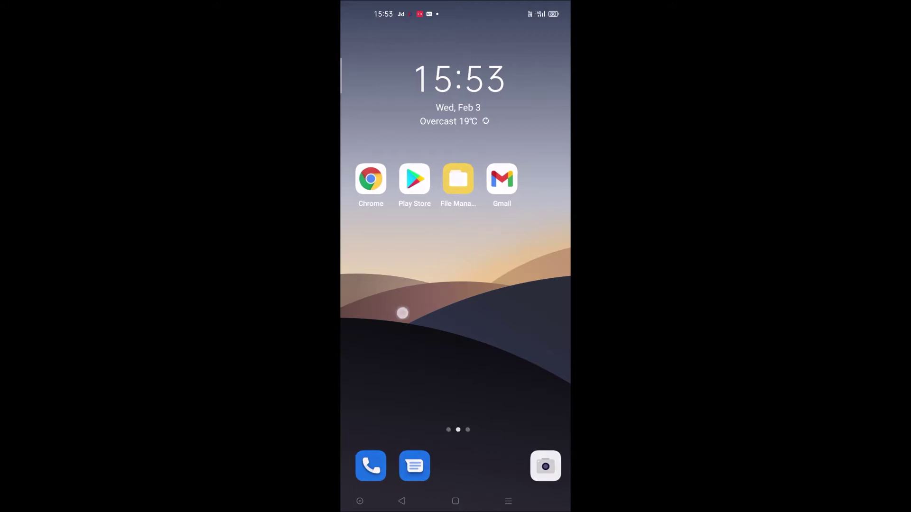
Put the home screen into edit mode, browsing neighbouring pages and tapping the Gmail icon
{"action": "left_click_drag", "start_coordinate": [403, 312], "coordinate": [356, 311]}
{"action": "left_click_drag", "start_coordinate": [399, 284], "coordinate": [526, 284]}
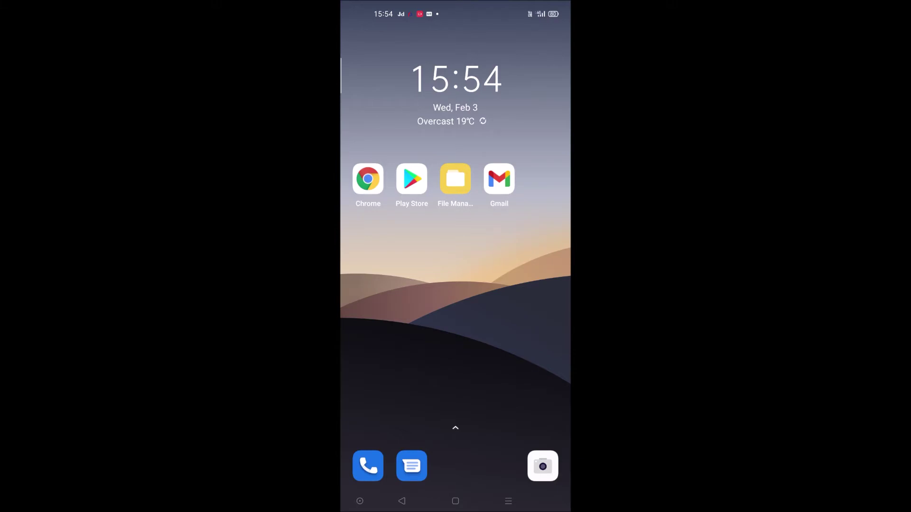
{"action": "left_click_drag", "start_coordinate": [426, 313], "coordinate": [426, 314]}
{"action": "left_click_drag", "start_coordinate": [513, 299], "coordinate": [398, 300]}
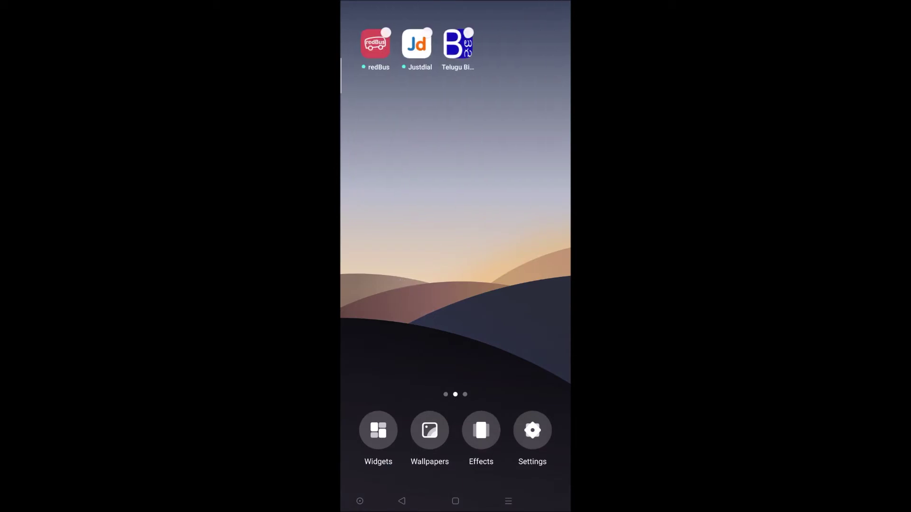
{"action": "left_click_drag", "start_coordinate": [498, 296], "coordinate": [548, 293]}
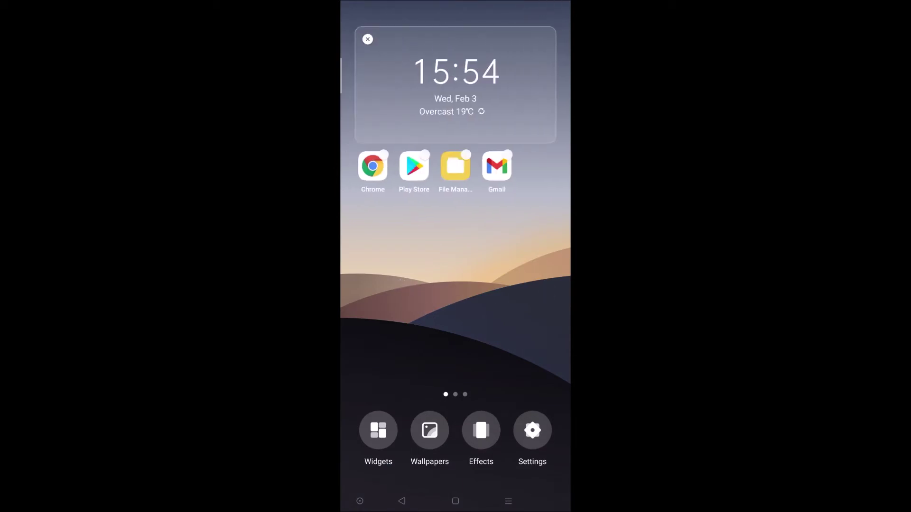
{"action": "left_click", "coordinate": [497, 165]}
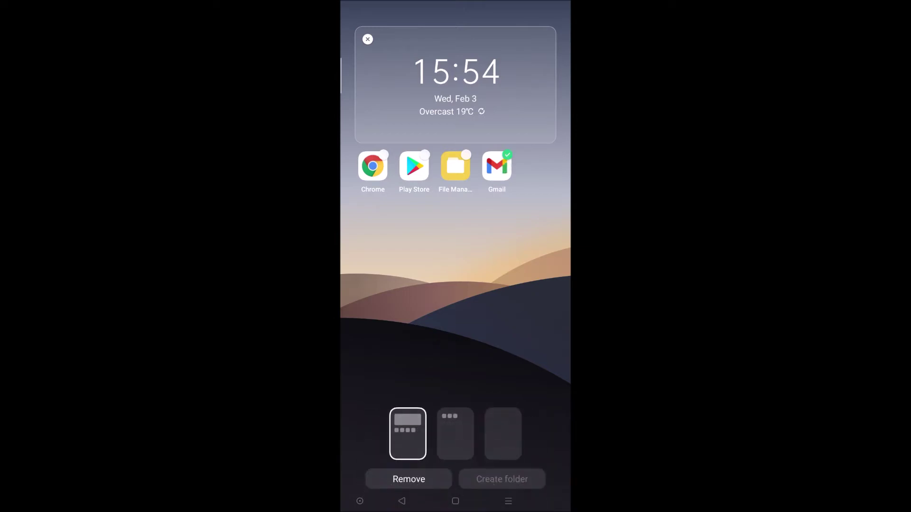
{"action": "left_click", "coordinate": [497, 166]}
Remove the clock and weather widget, leave edit mode, and launch Gmail
{"action": "left_click", "coordinate": [367, 39]}
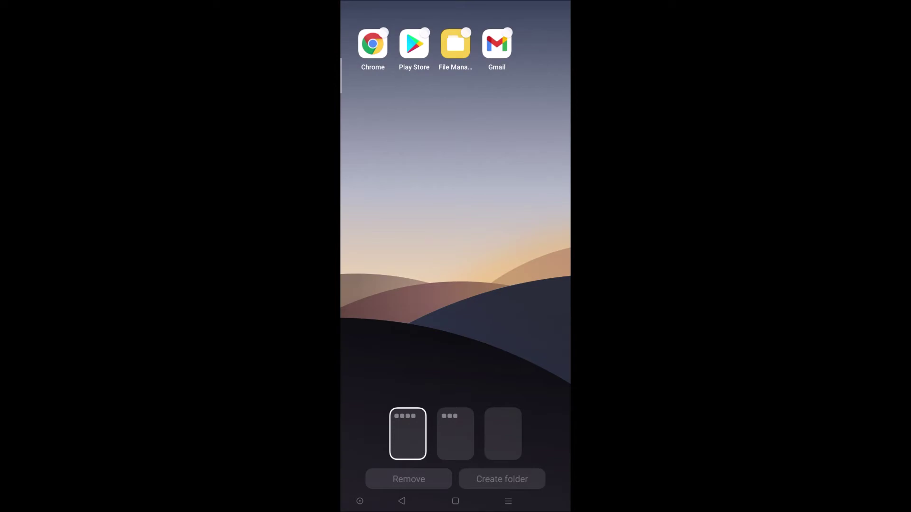
{"action": "key", "text": "Escape"}
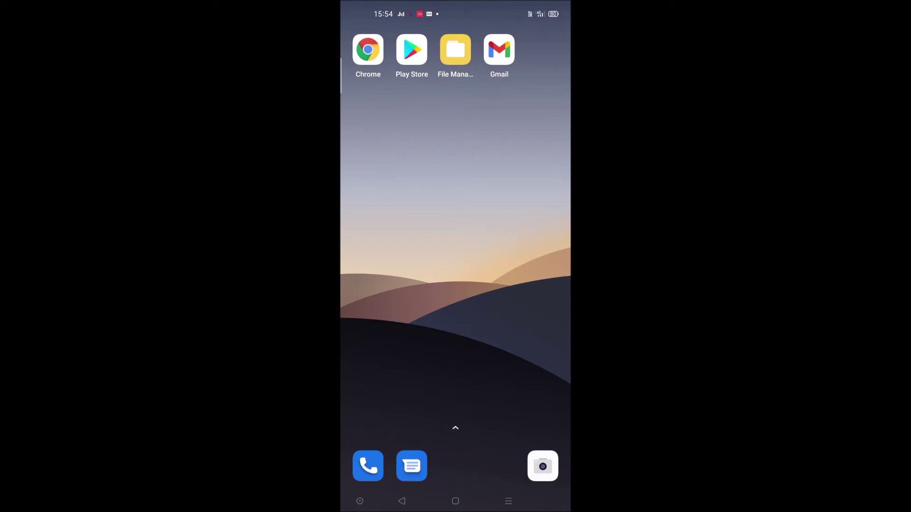
{"action": "left_click", "coordinate": [499, 49]}
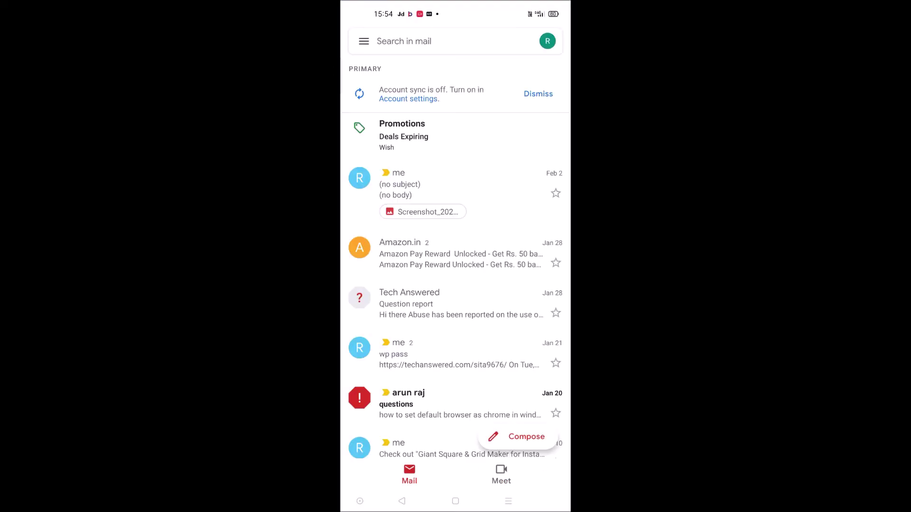
Reach Gmail's General settings through the navigation drawer's Settings entry
{"action": "left_click", "coordinate": [364, 41]}
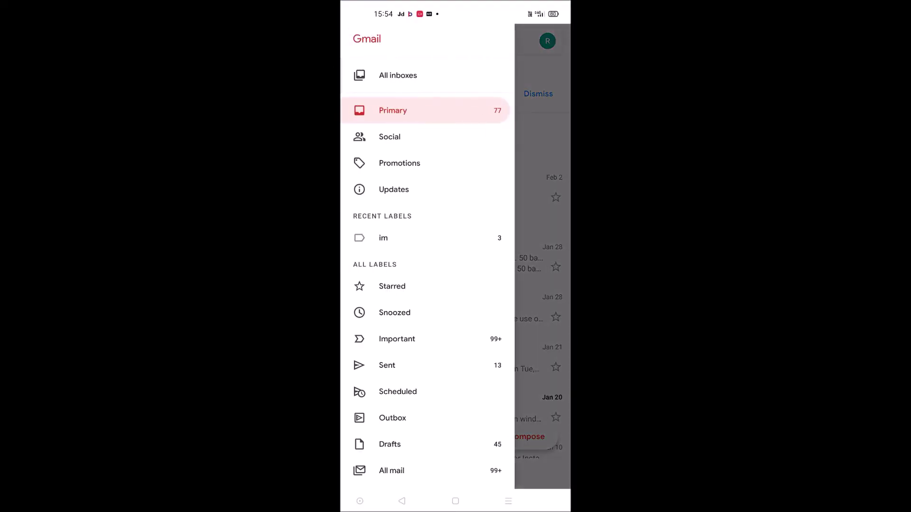
{"action": "scroll", "coordinate": [476, 290], "scroll_direction": "down", "scroll_amount": 3}
{"action": "scroll", "coordinate": [475, 290], "scroll_direction": "down", "scroll_amount": 5}
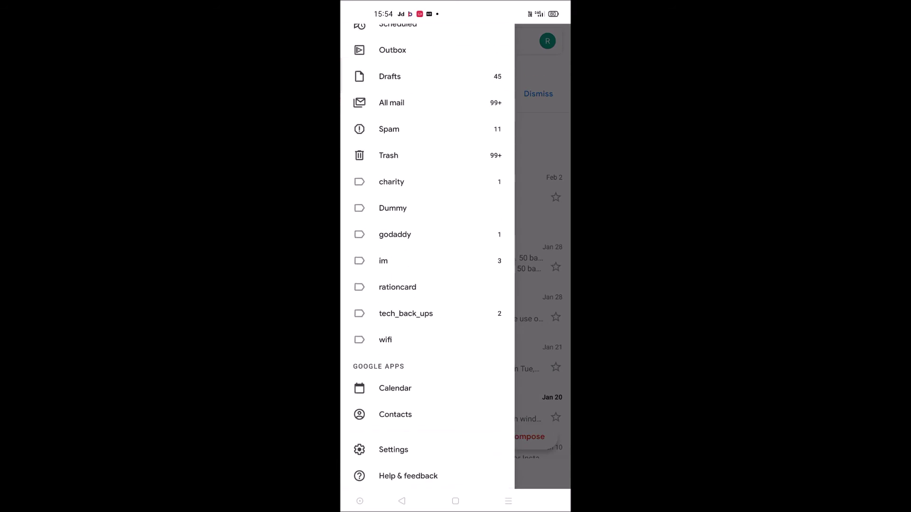
{"action": "left_click_drag", "start_coordinate": [465, 389], "coordinate": [370, 389]}
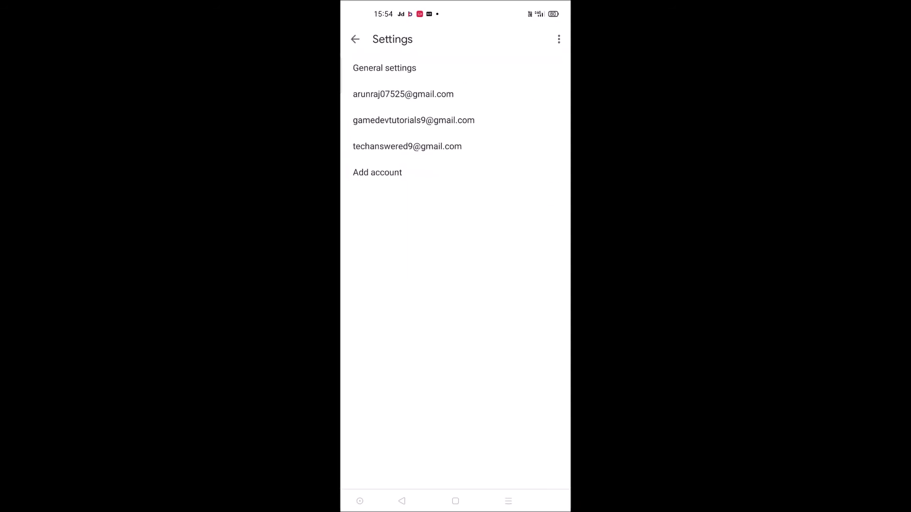
{"action": "left_click", "coordinate": [385, 68]}
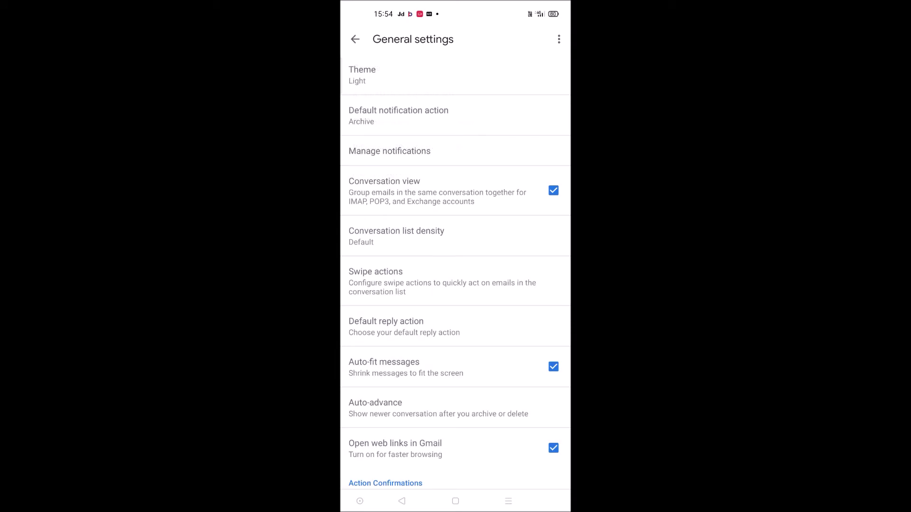
Open Gmail's system notification page and toggle Allow notifications off, then back on
{"action": "left_click", "coordinate": [390, 151]}
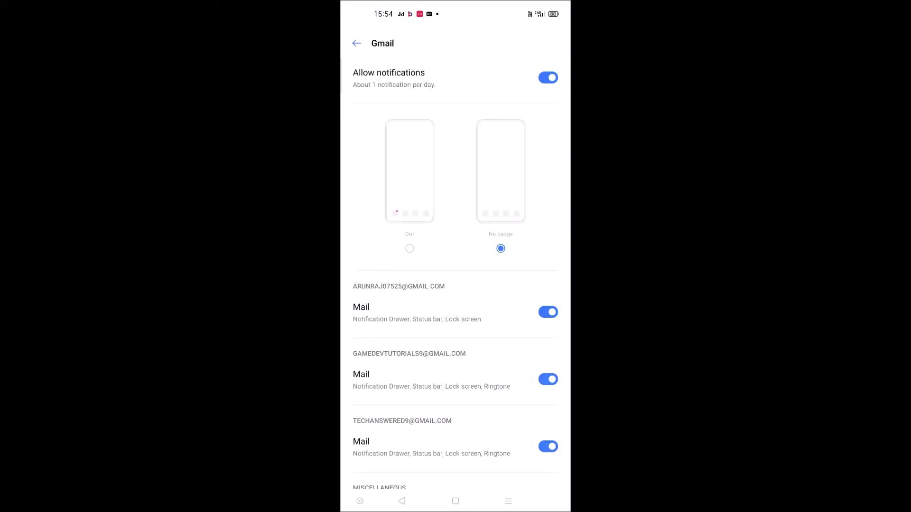
{"action": "left_click", "coordinate": [547, 78]}
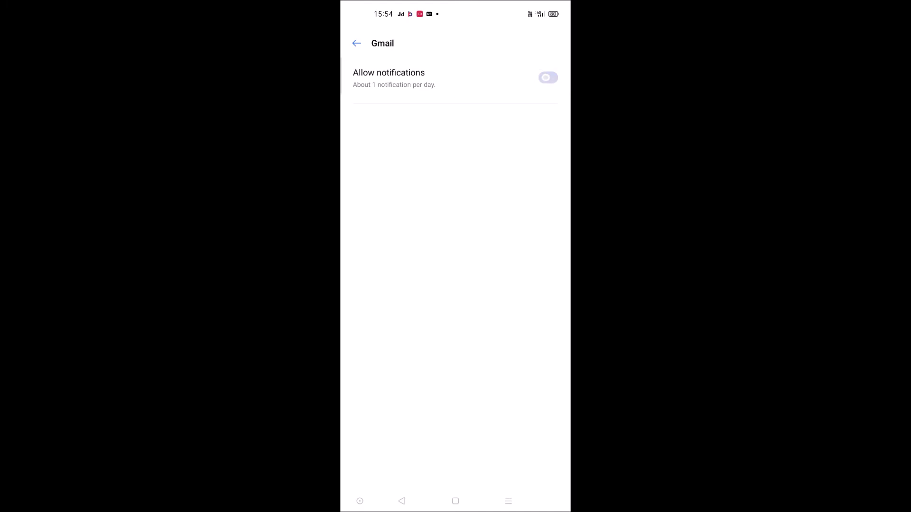
{"action": "left_click", "coordinate": [548, 78]}
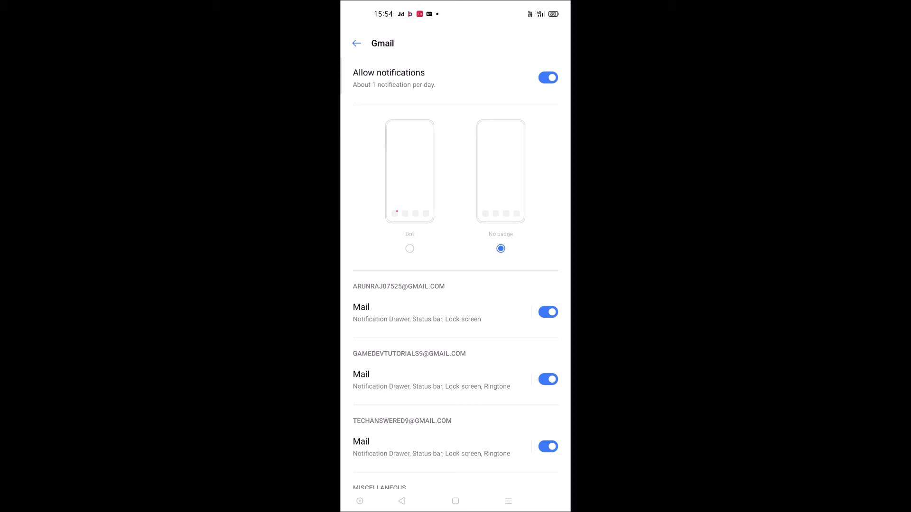
Switch Mail notifications off and back on for all three accounts, leaving each enabled
{"action": "left_click", "coordinate": [548, 311]}
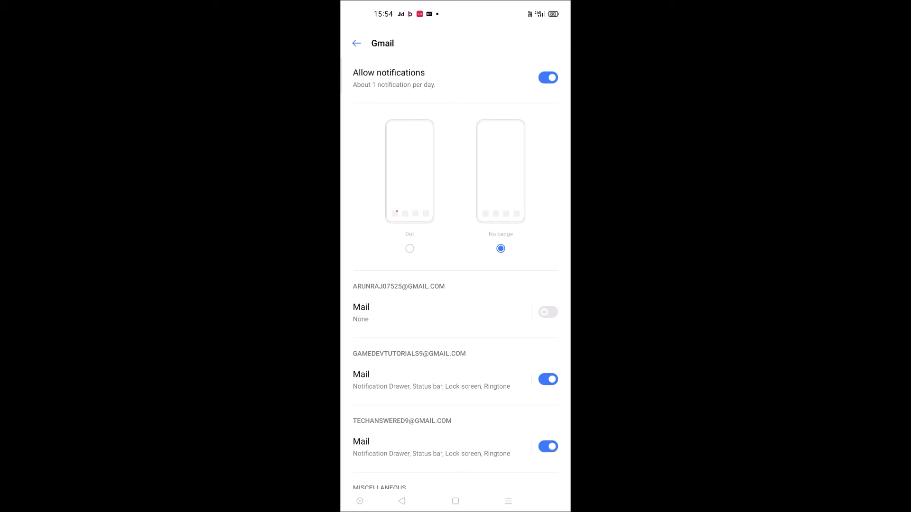
{"action": "left_click_drag", "start_coordinate": [407, 306], "coordinate": [478, 310]}
{"action": "left_click", "coordinate": [549, 312]}
{"action": "left_click", "coordinate": [548, 379]}
{"action": "left_click", "coordinate": [549, 446]}
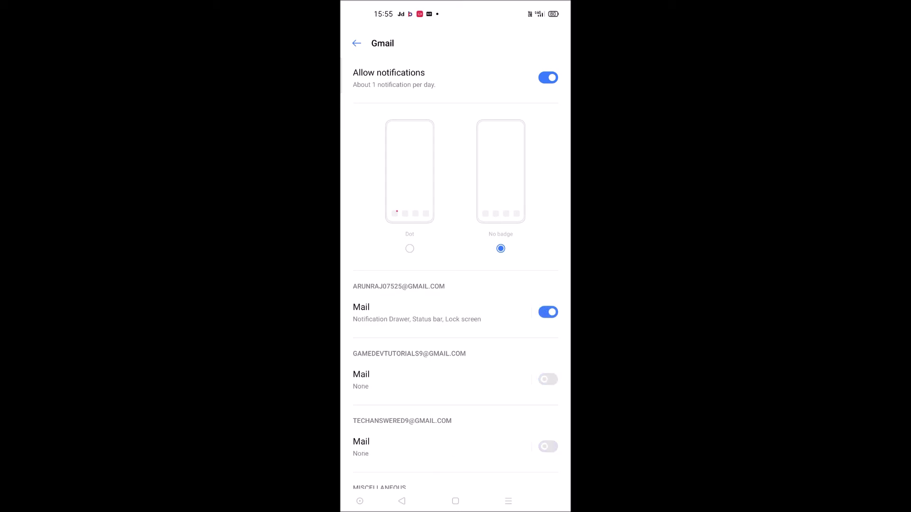
{"action": "left_click", "coordinate": [548, 379]}
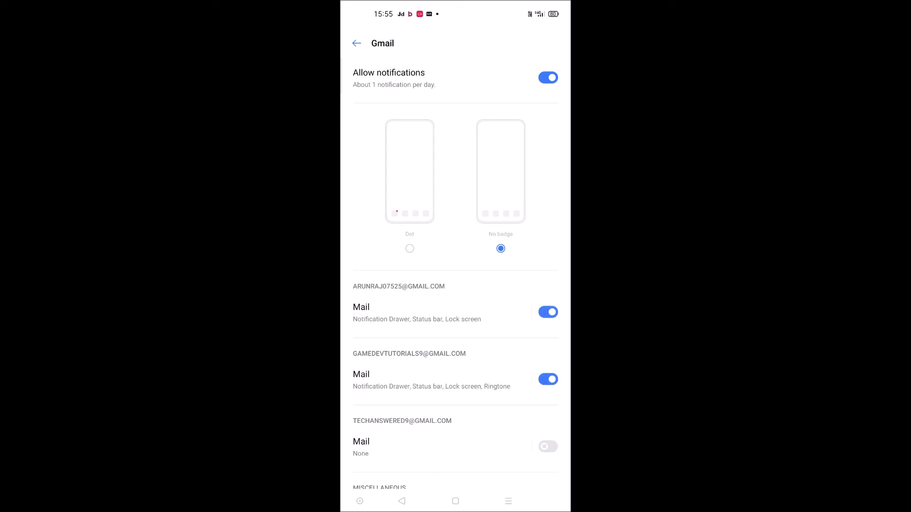
{"action": "left_click", "coordinate": [549, 446]}
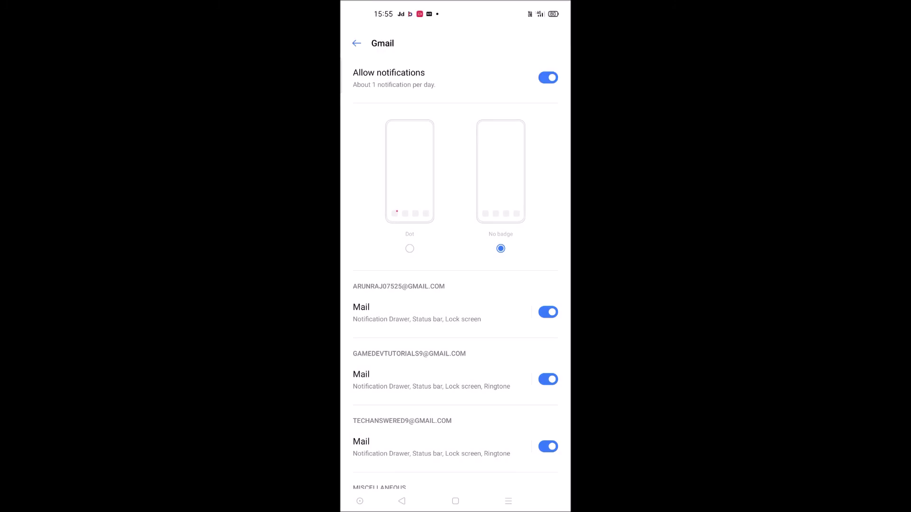
Set the Mail alert tone to None after briefly choosing Crystal Clear, then return home
{"action": "left_click", "coordinate": [417, 313]}
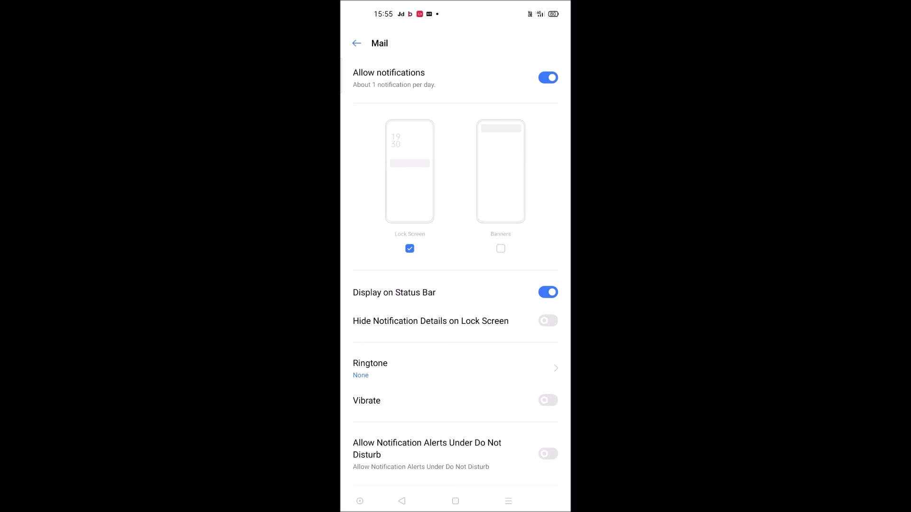
{"action": "left_click", "coordinate": [370, 368]}
{"action": "left_click", "coordinate": [510, 287]}
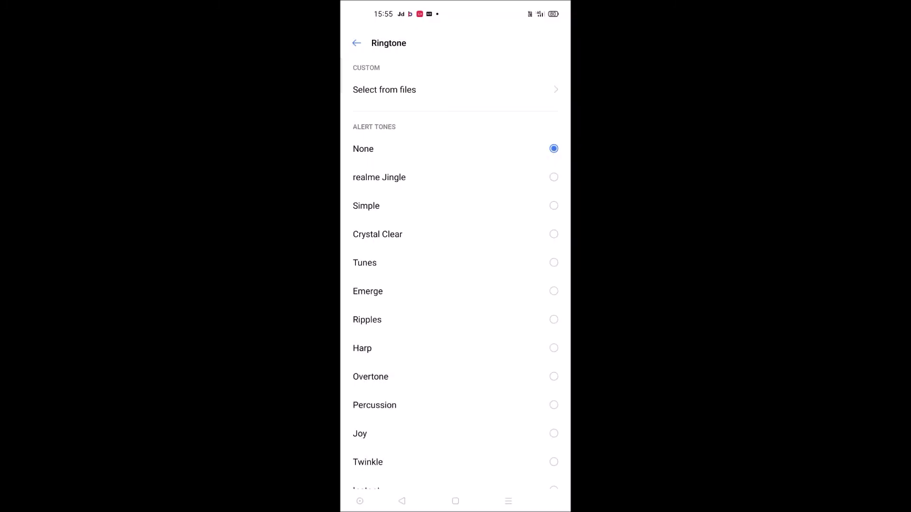
{"action": "left_click", "coordinate": [378, 234]}
{"action": "left_click", "coordinate": [363, 149]}
{"action": "left_click", "coordinate": [455, 501]}
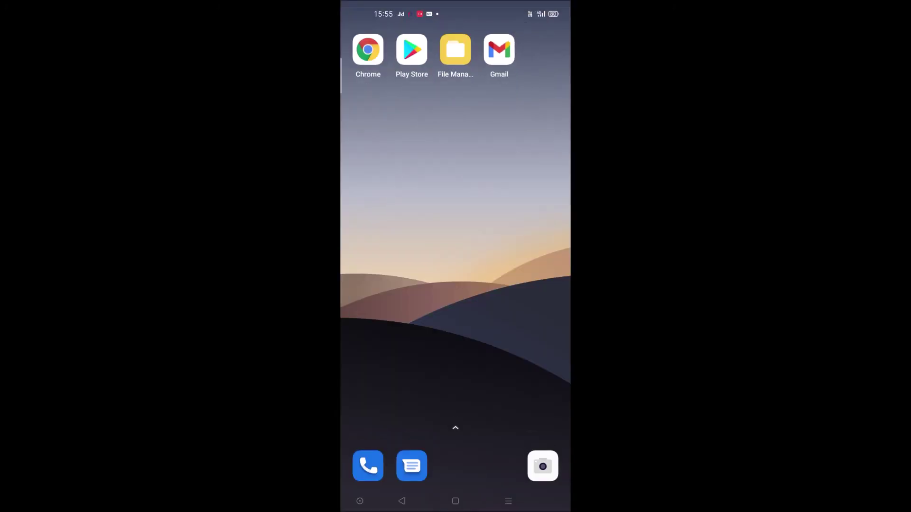